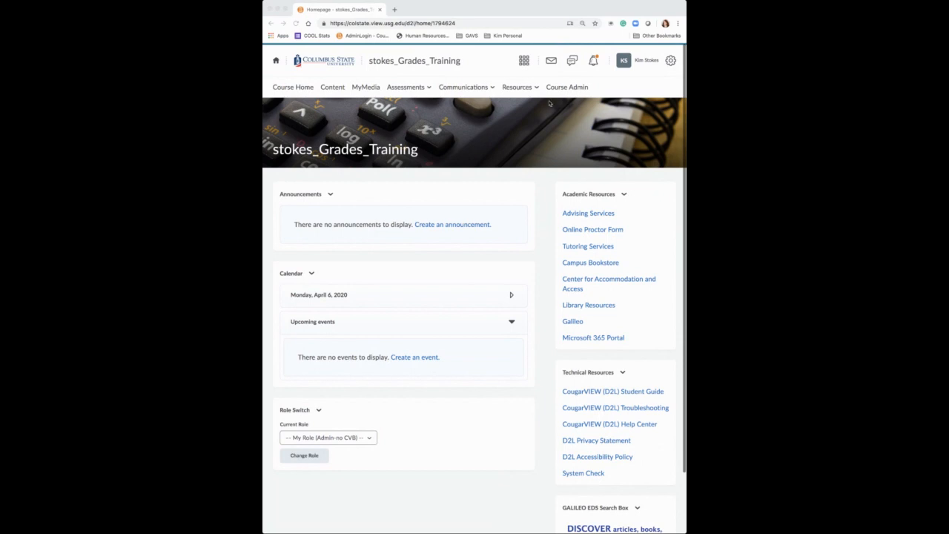
# Open the course's grade book and start the Grades Setup Wizard
pyautogui.click(556, 73)
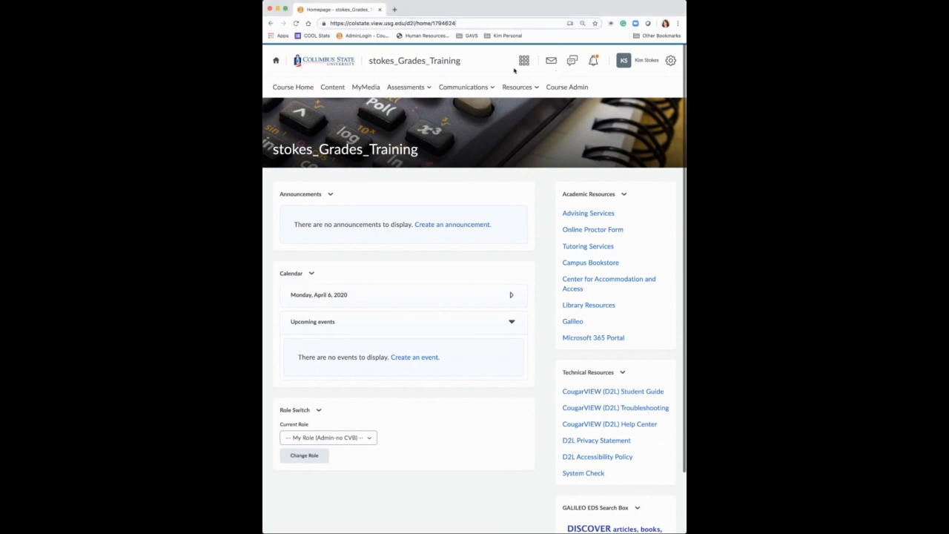
pyautogui.click(403, 89)
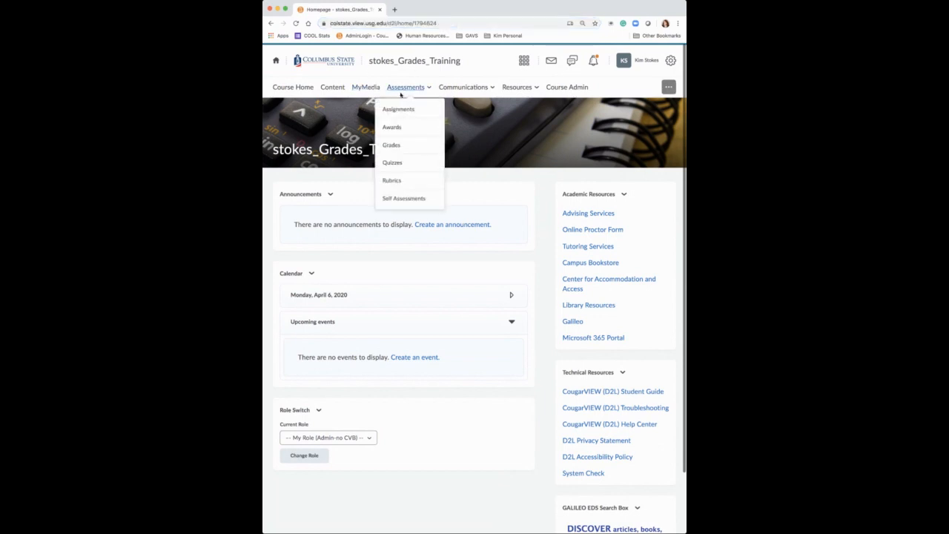
pyautogui.click(392, 145)
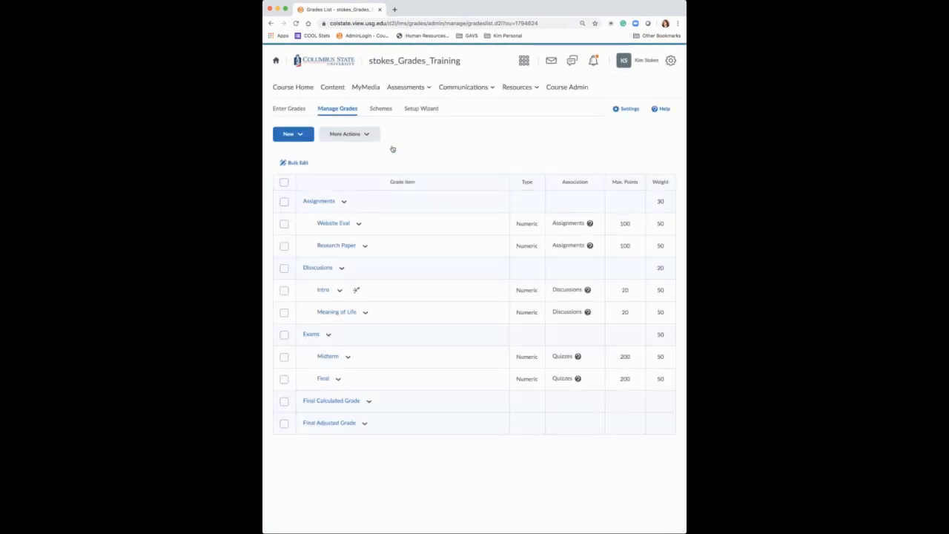
pyautogui.click(421, 110)
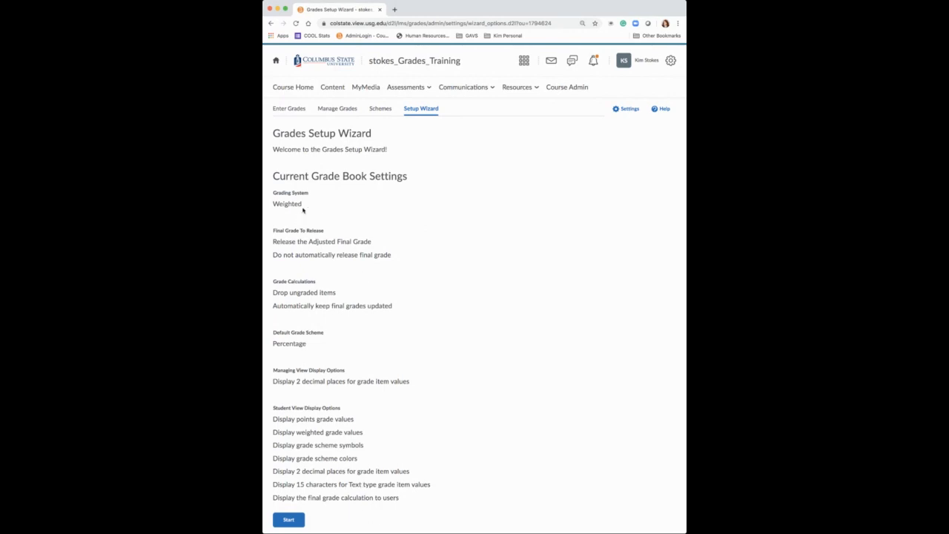
pyautogui.click(289, 519)
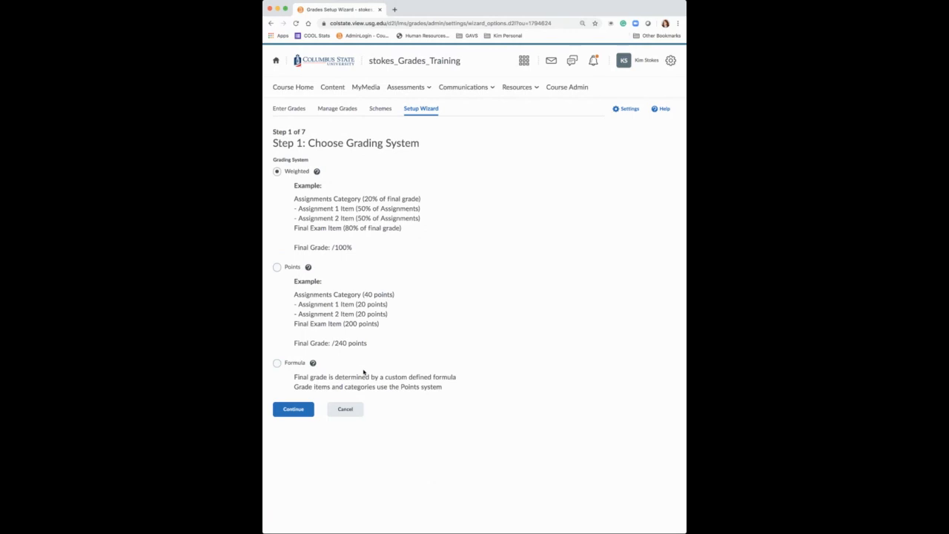
# Keep the Weighted grading system and Adjusted Final Grade release in the wizard, with ungraded items dropped and final grades automatically updated
pyautogui.click(299, 413)
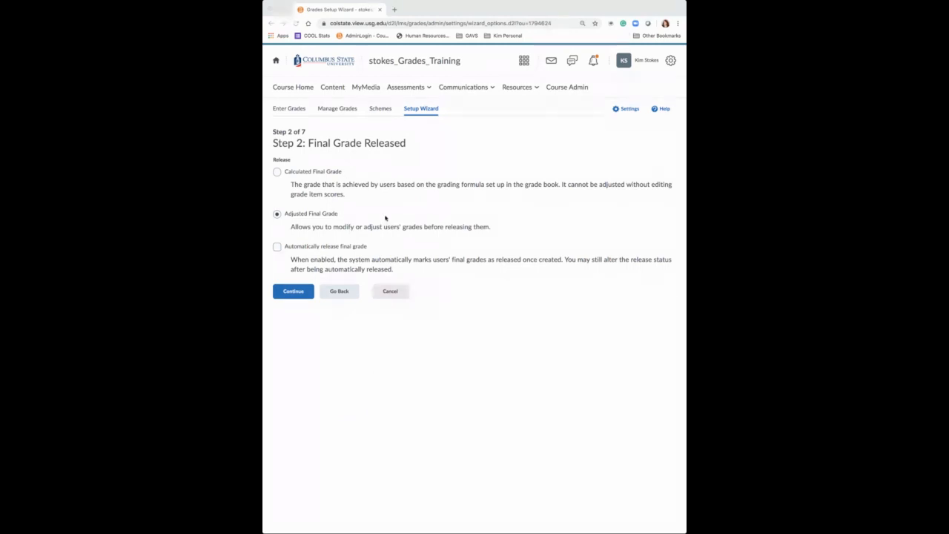
pyautogui.click(298, 292)
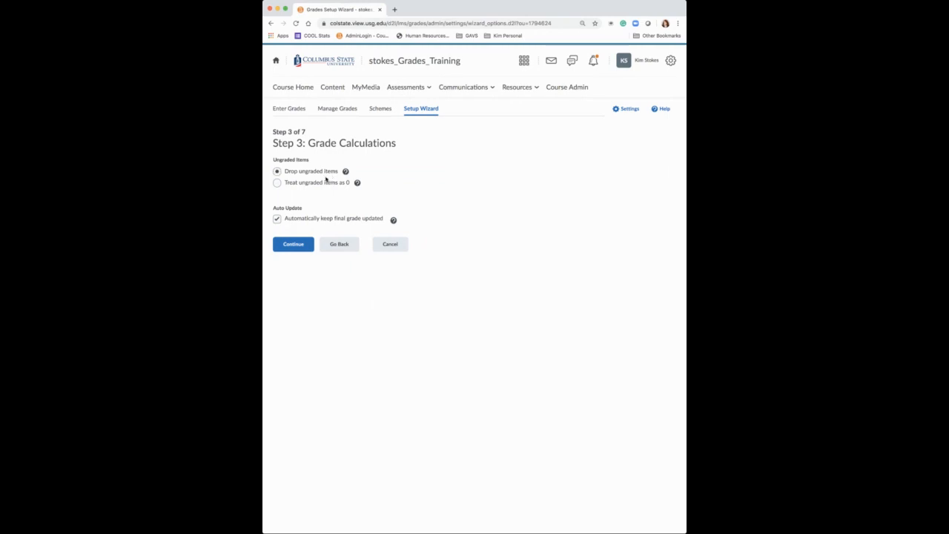
pyautogui.click(278, 183)
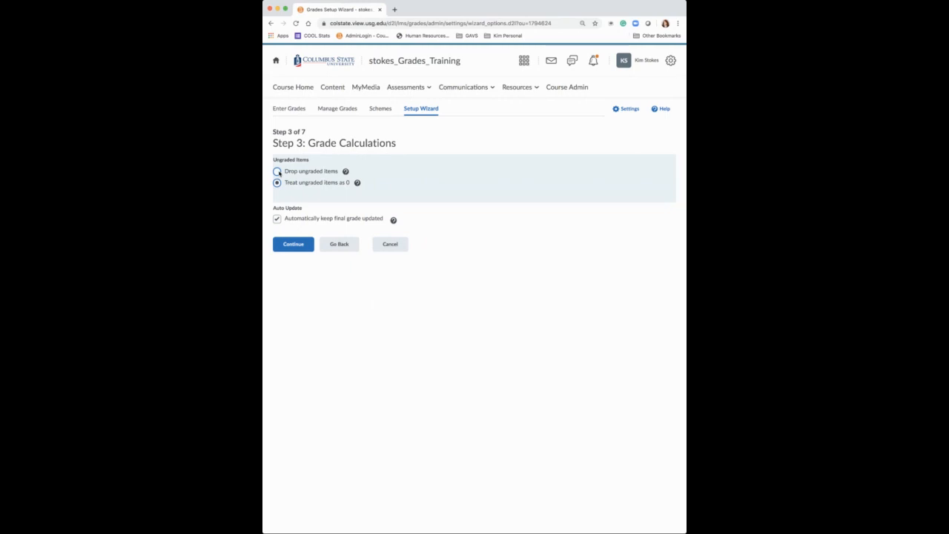
pyautogui.click(277, 171)
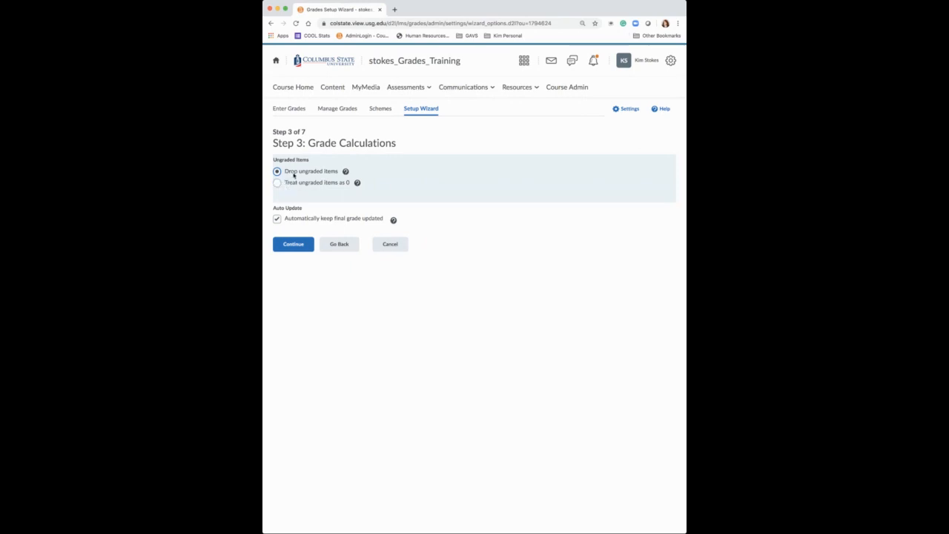
pyautogui.click(294, 244)
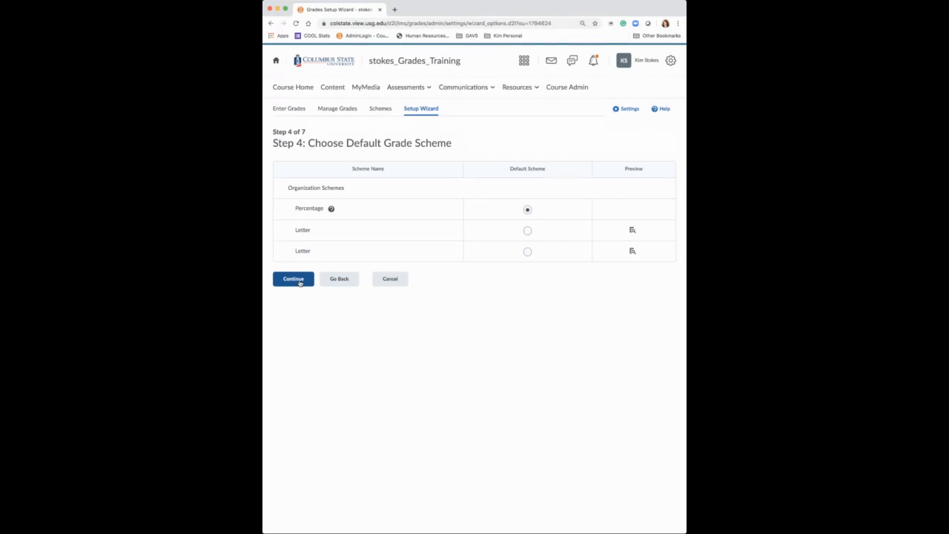
# Accept the Percentage scheme, 2 decimal places and the existing student view options, and finish the Grades Setup Wizard
pyautogui.click(299, 282)
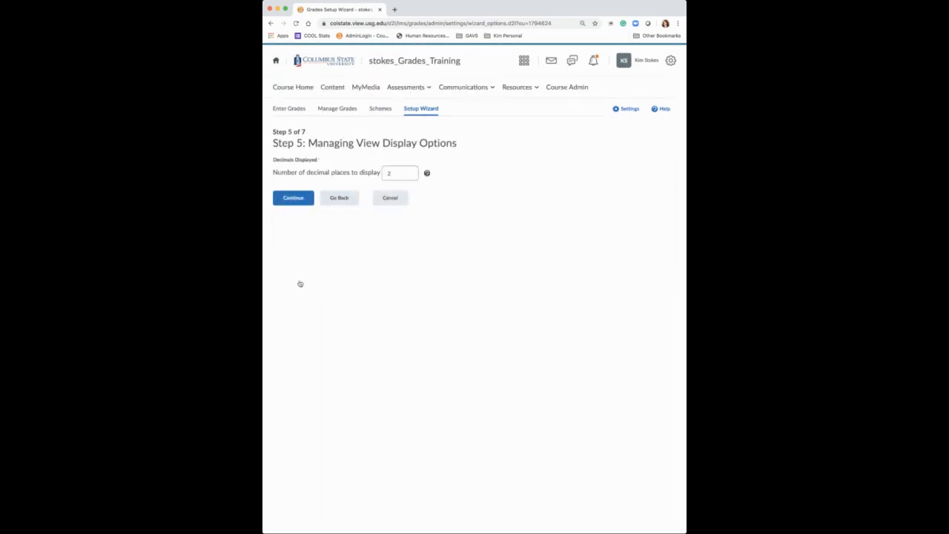
pyautogui.click(292, 199)
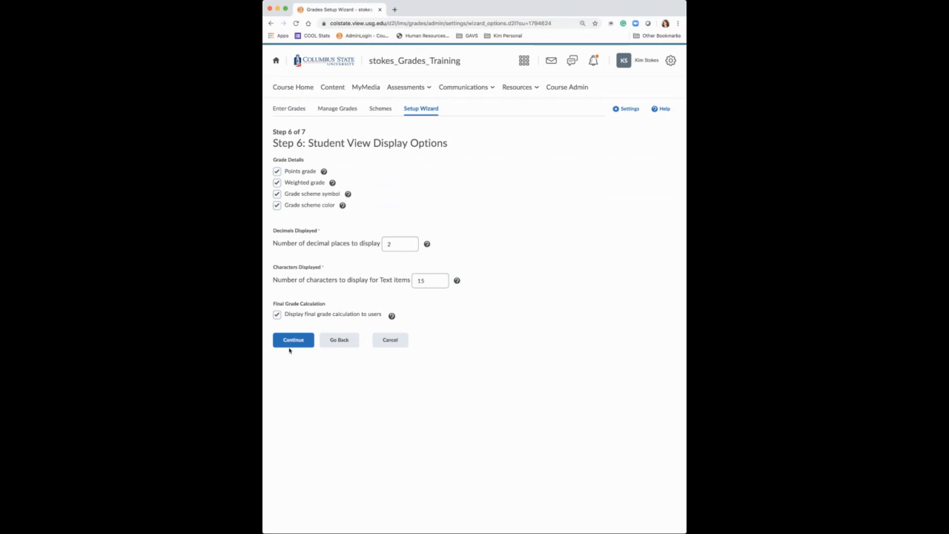
pyautogui.click(293, 342)
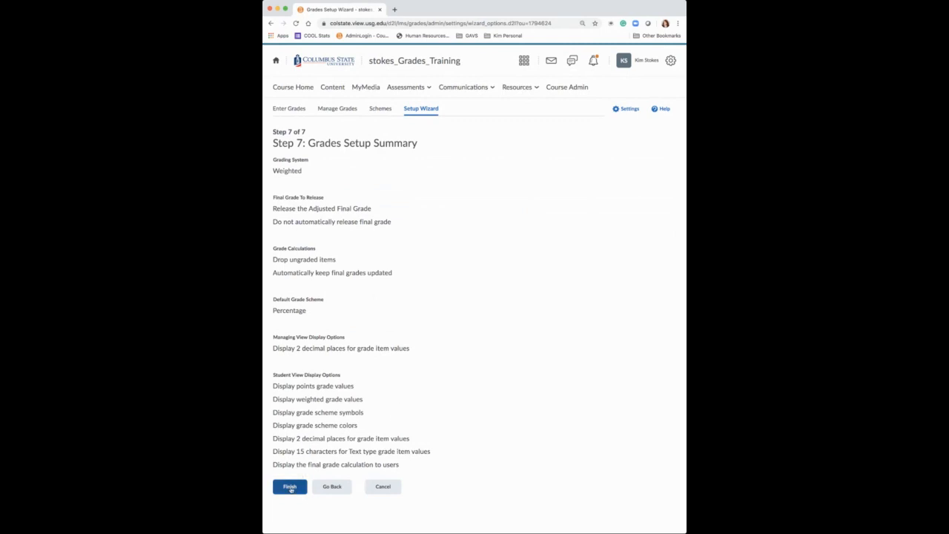
pyautogui.click(290, 487)
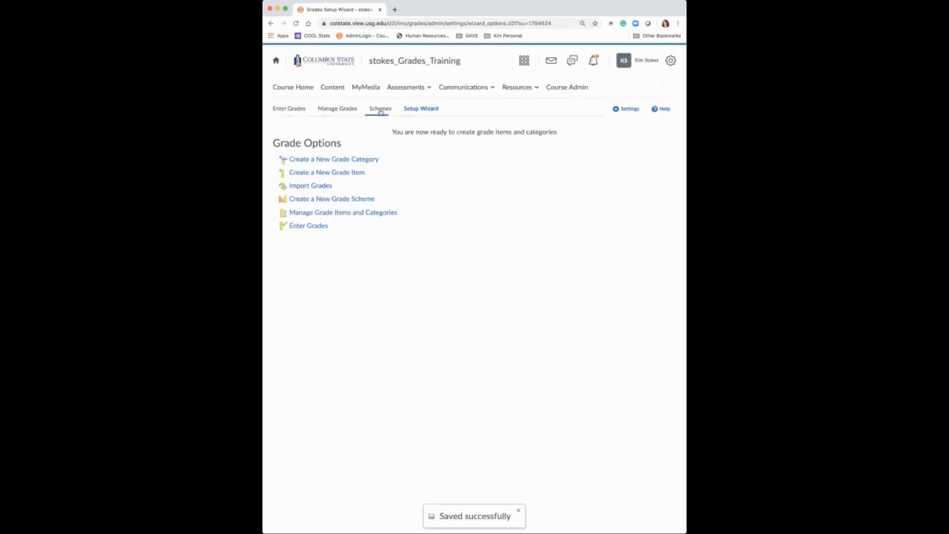
# Review the Enter Grades spreadsheet and the Manage Grades list, looking across the students' grade columns
pyautogui.click(290, 109)
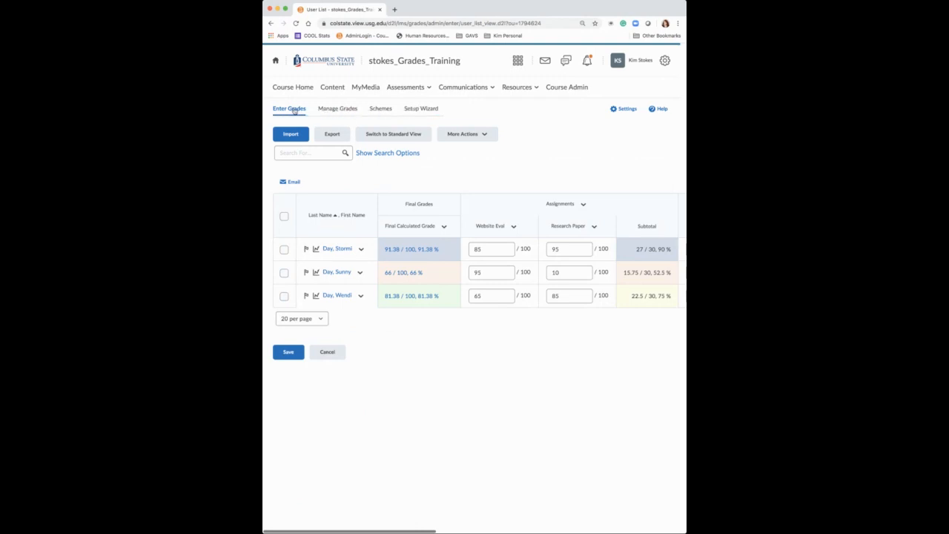
pyautogui.click(343, 112)
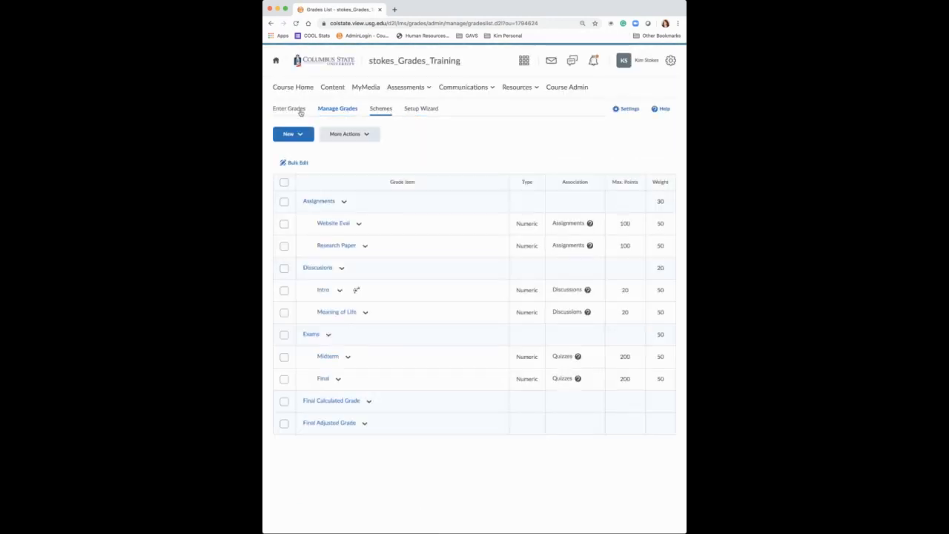
pyautogui.click(292, 111)
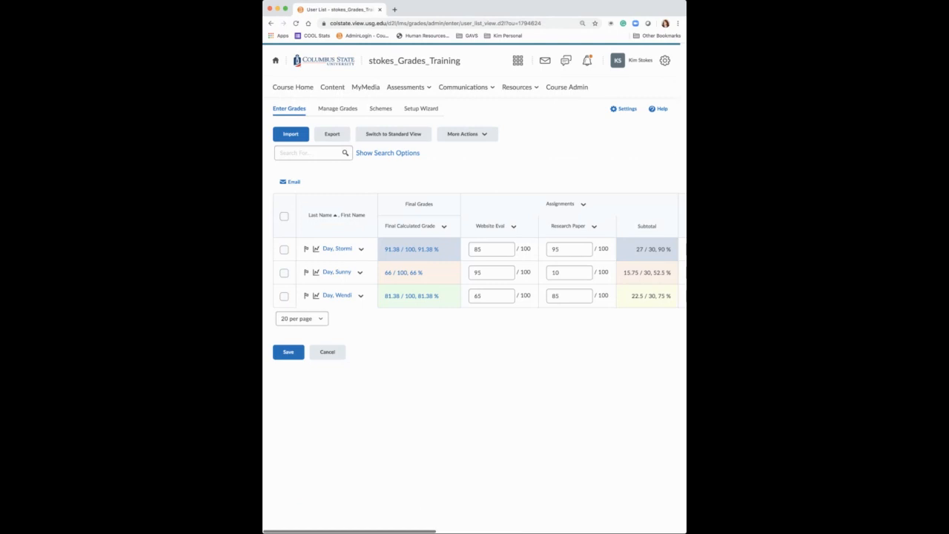
pyautogui.moveTo(686, 266); pyautogui.dragTo(768, 267)
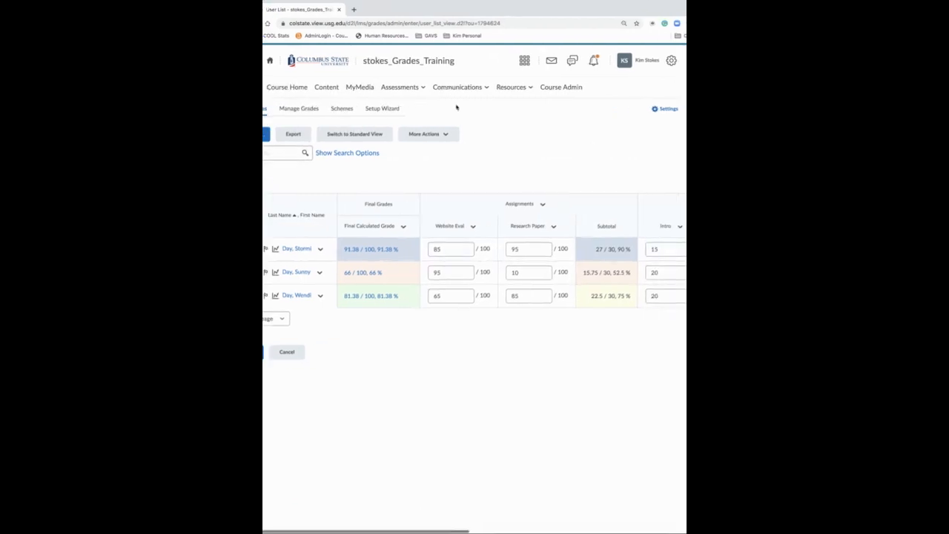
pyautogui.click(394, 89)
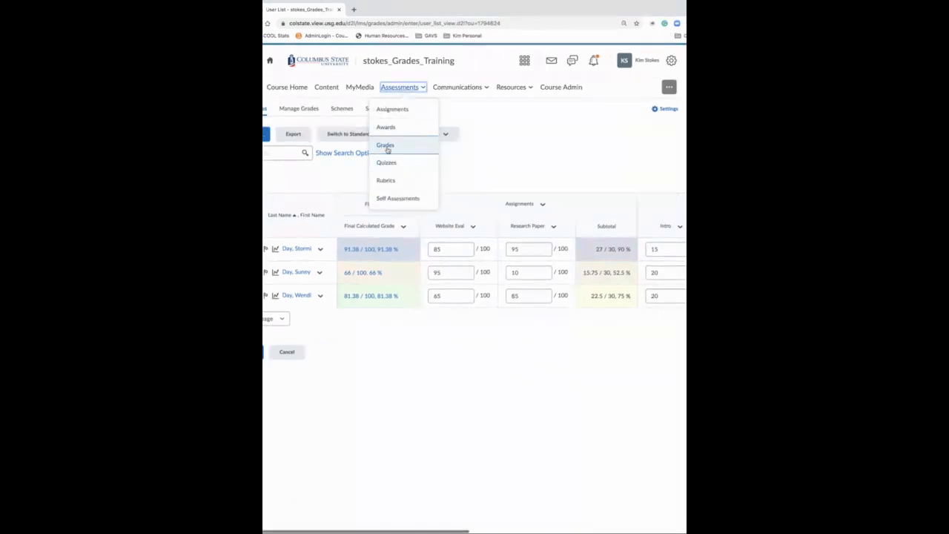
pyautogui.click(508, 160)
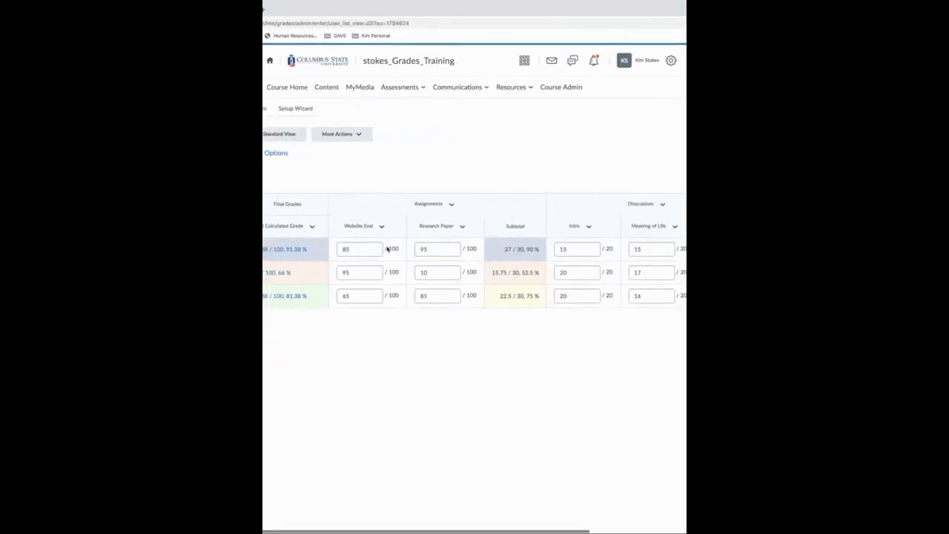
# Try to edit the first student's Website Eval score directly in the grade spreadsheet
pyautogui.click(361, 248)
pyautogui.press('BackSpace')
pyautogui.press('BackSpace')
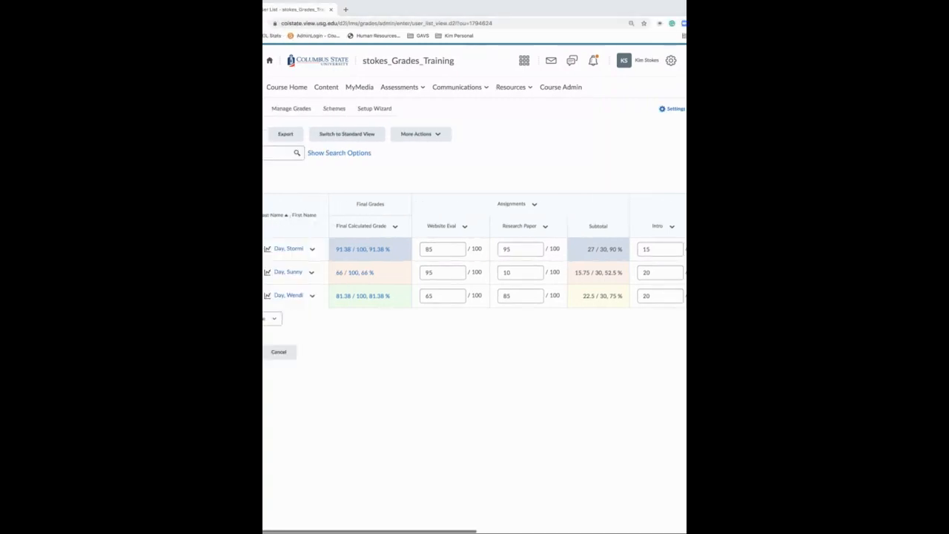
pyautogui.click(497, 365)
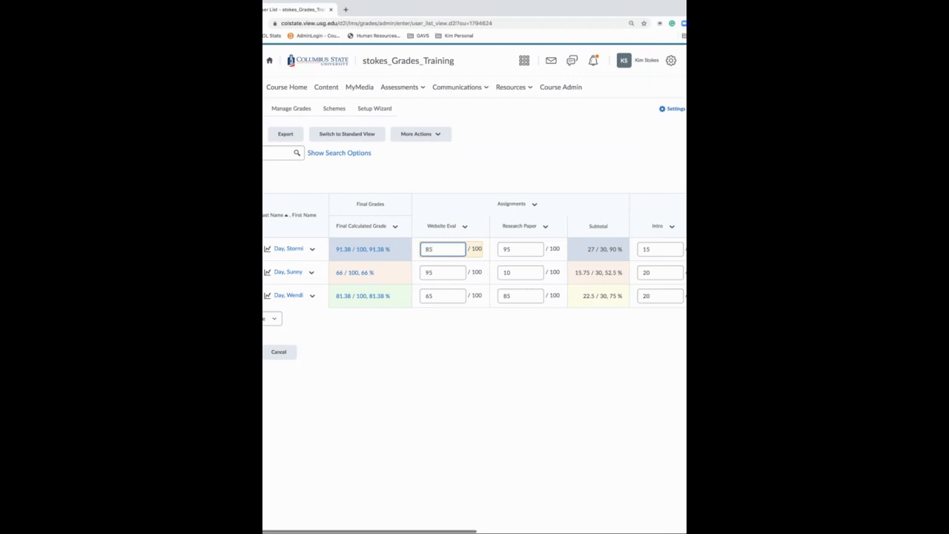
pyautogui.hscroll(2, 474, 267)
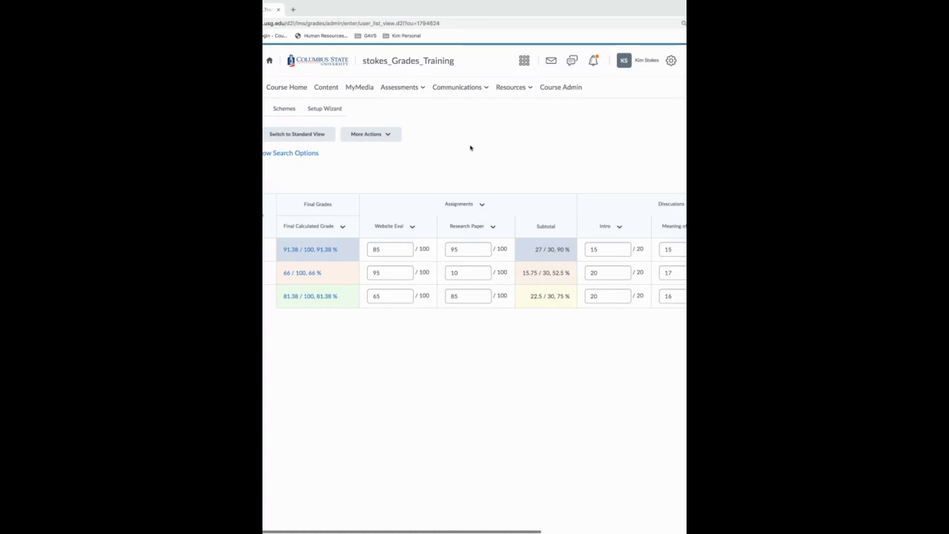
# Compare the Manage Grades list with the Enter Grades spreadsheet, and check the options for creating new grade items and categories
pyautogui.click(519, 141)
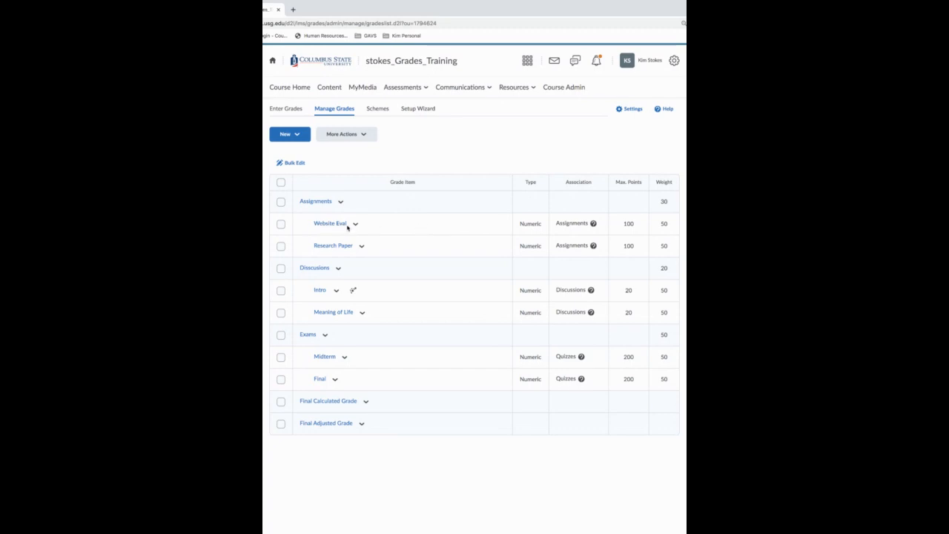
pyautogui.click(285, 110)
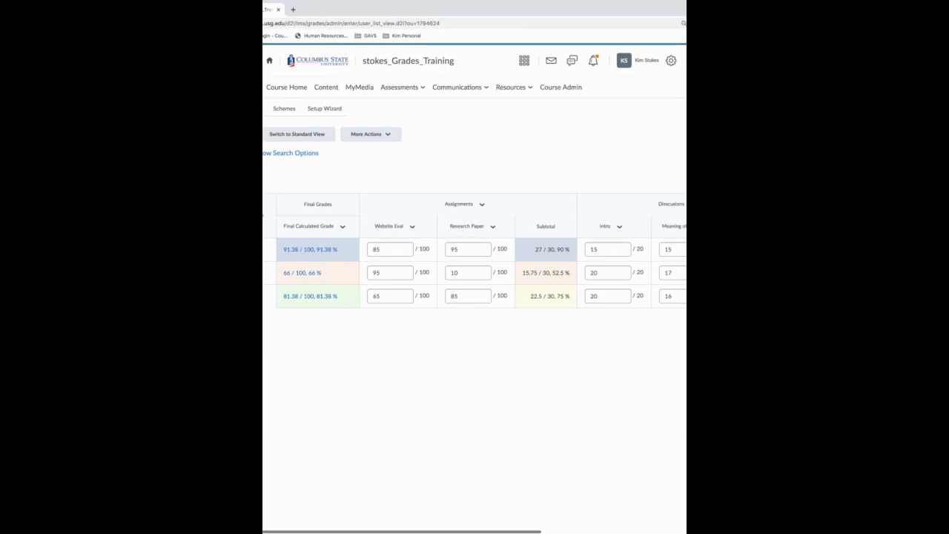
pyautogui.click(241, 109)
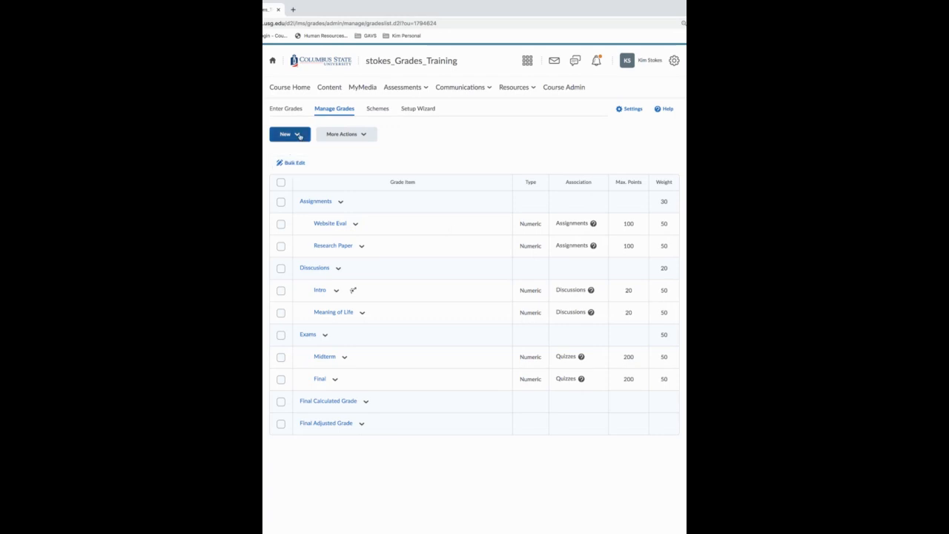
pyautogui.click(299, 136)
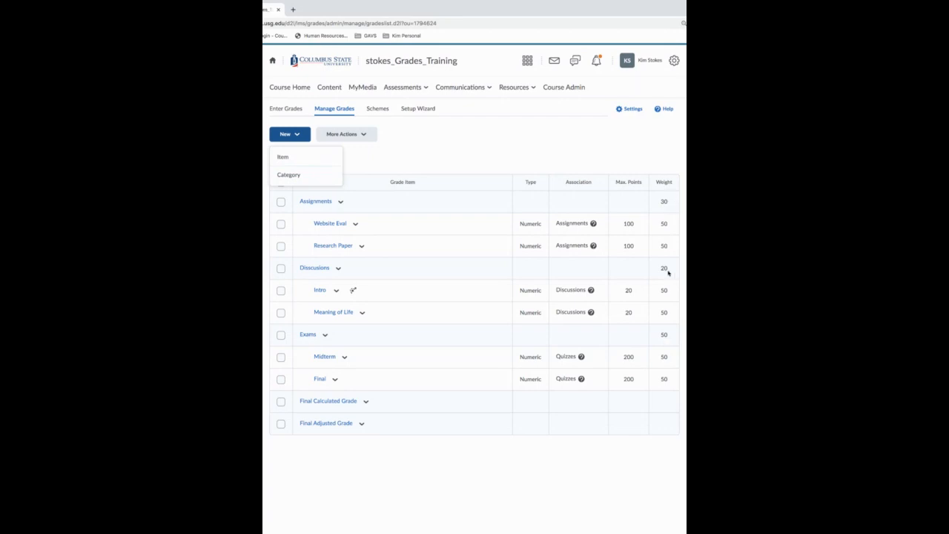
pyautogui.click(499, 161)
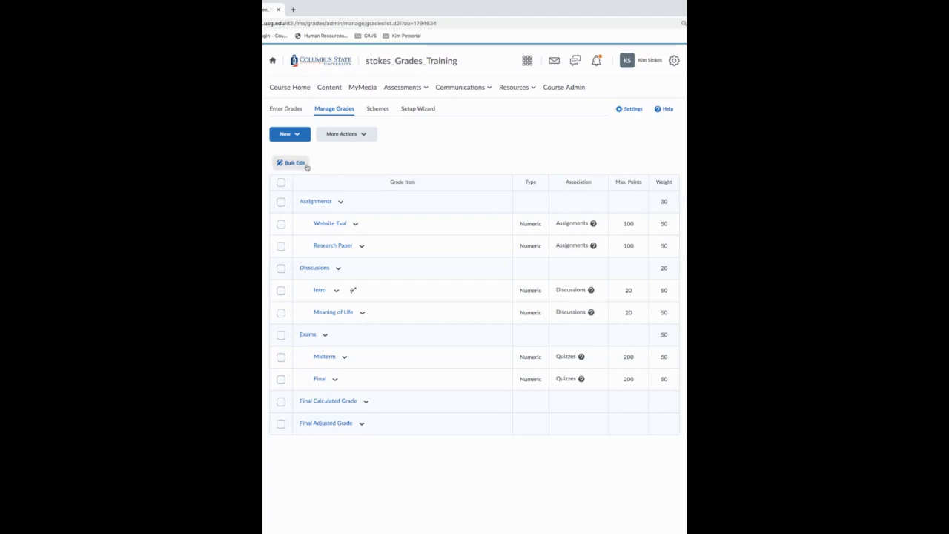
pyautogui.click(284, 111)
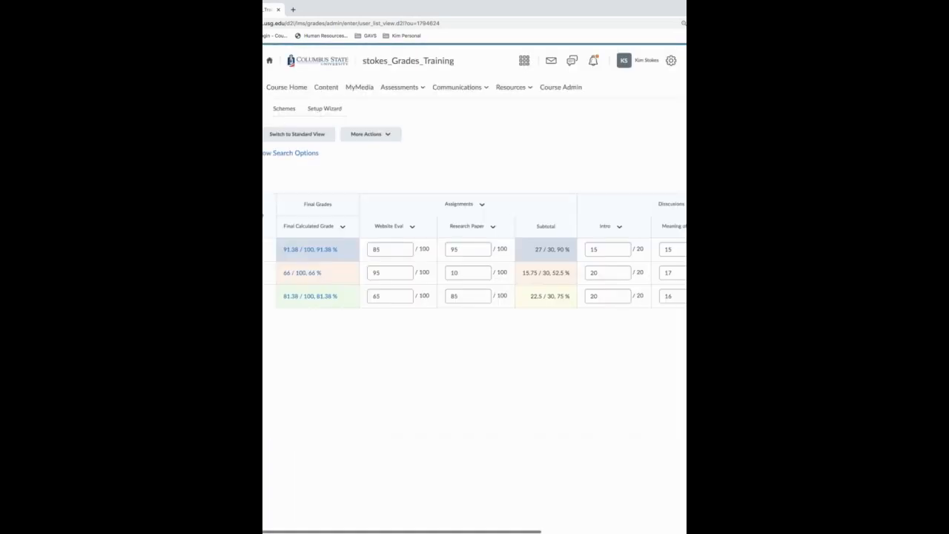
pyautogui.click(242, 109)
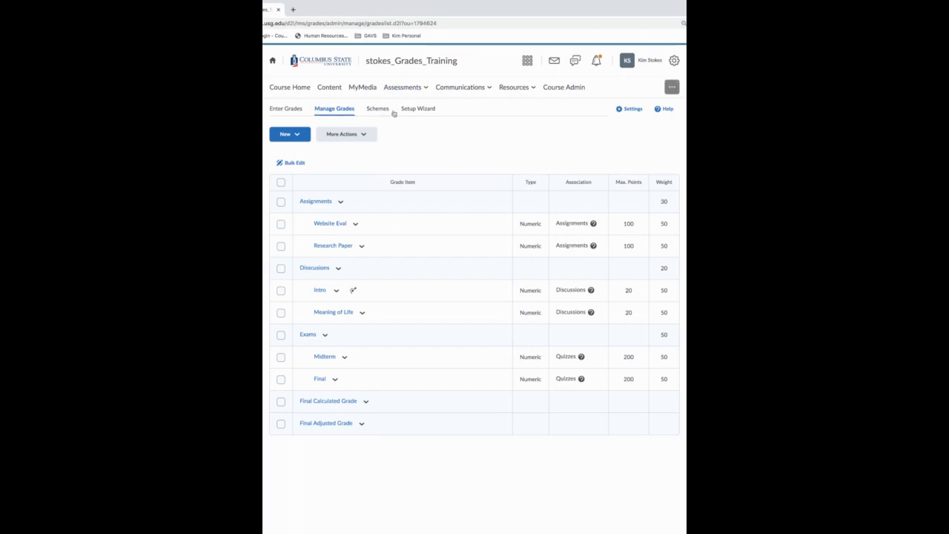
# Open Assignment 1 for editing from the course's Assignments list and show its submission properties
pyautogui.click(396, 88)
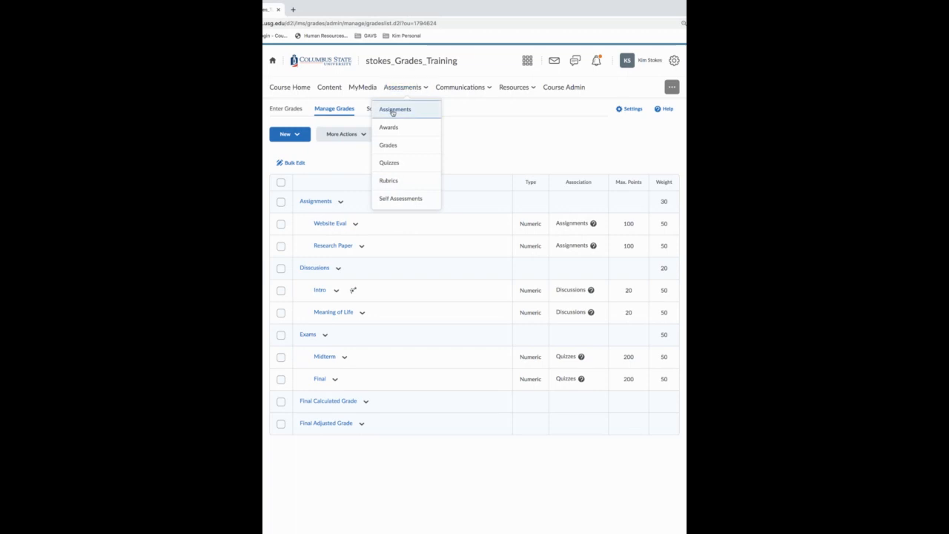
pyautogui.click(393, 111)
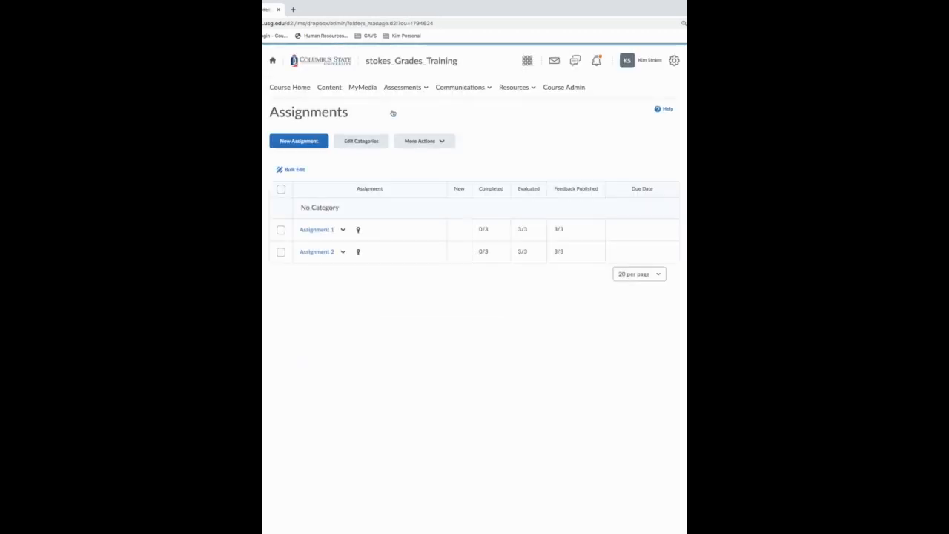
pyautogui.click(343, 232)
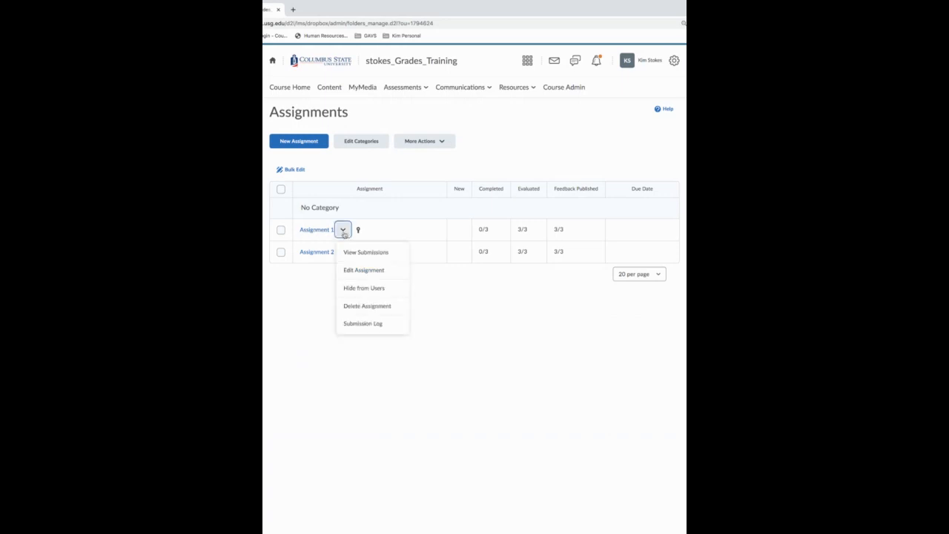
pyautogui.click(355, 272)
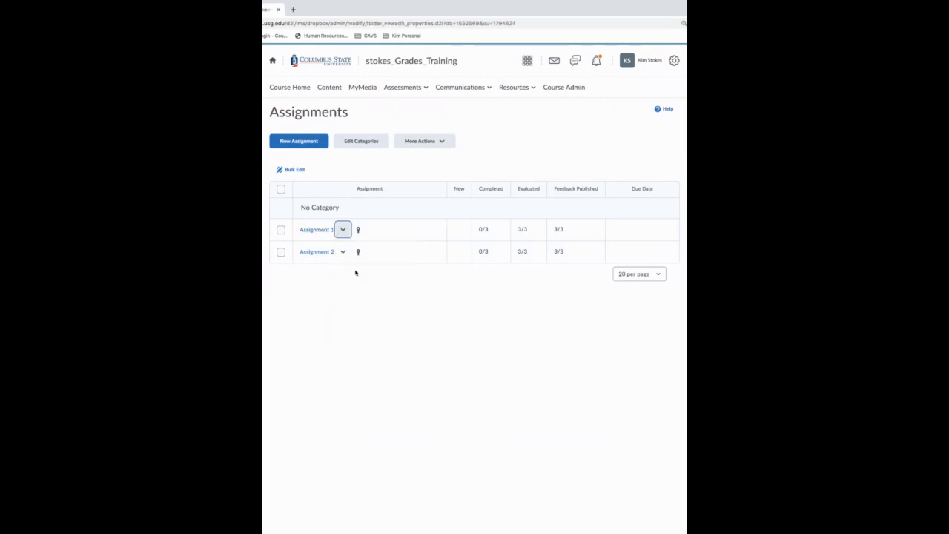
pyautogui.scroll(-3, 466, 254)
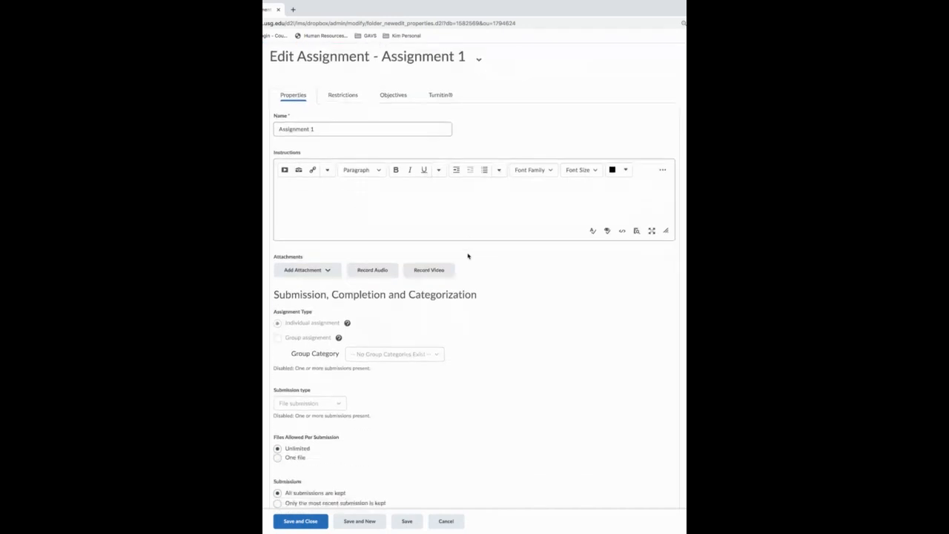
# Examine Assignment 1's score and grade item link under Evaluation and Feedback, trying None as the grade item, and leave without saving
pyautogui.scroll(-5, 467, 257)
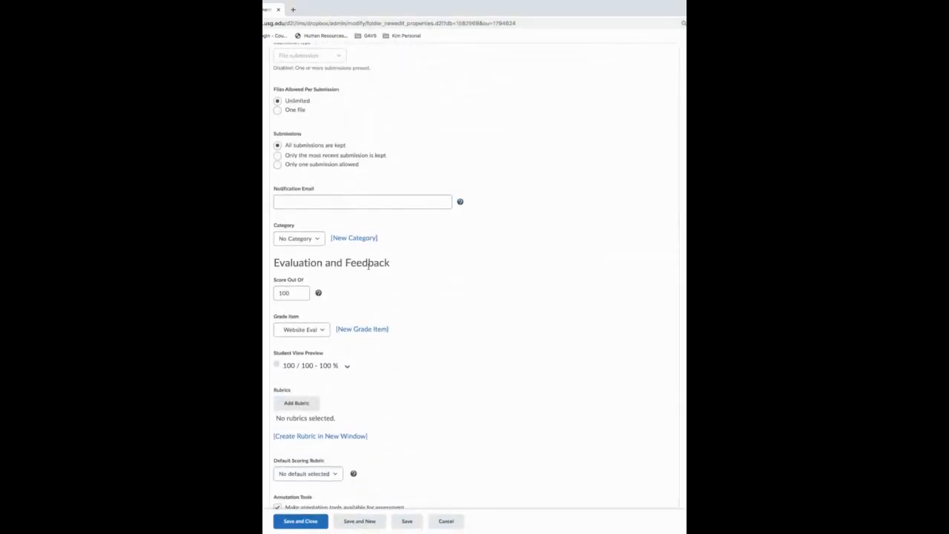
pyautogui.click(290, 293)
pyautogui.press('Tab')
pyautogui.click(311, 319)
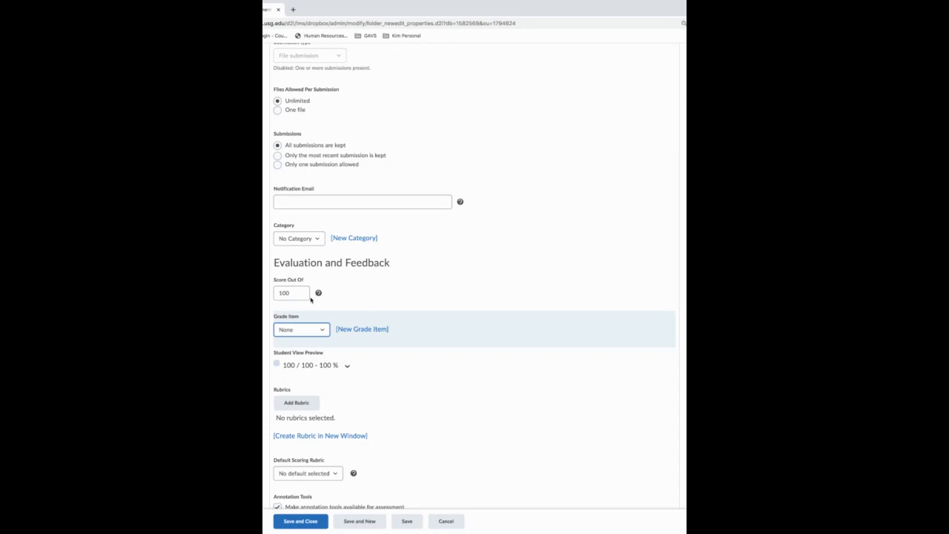
pyautogui.click(318, 347)
pyautogui.click(446, 521)
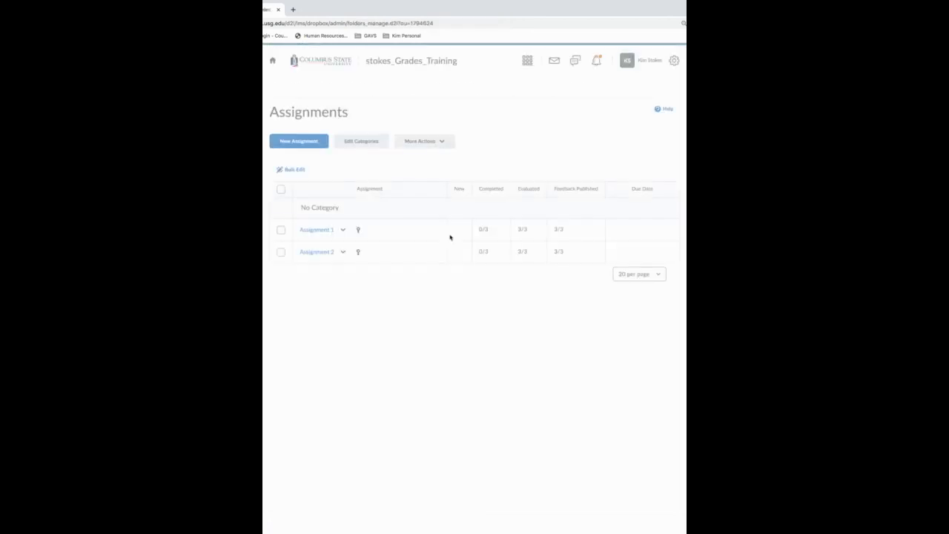
# Open the course's Enter Grades spreadsheet and sort the students by Final Calculated Grade in ascending order
pyautogui.click(386, 87)
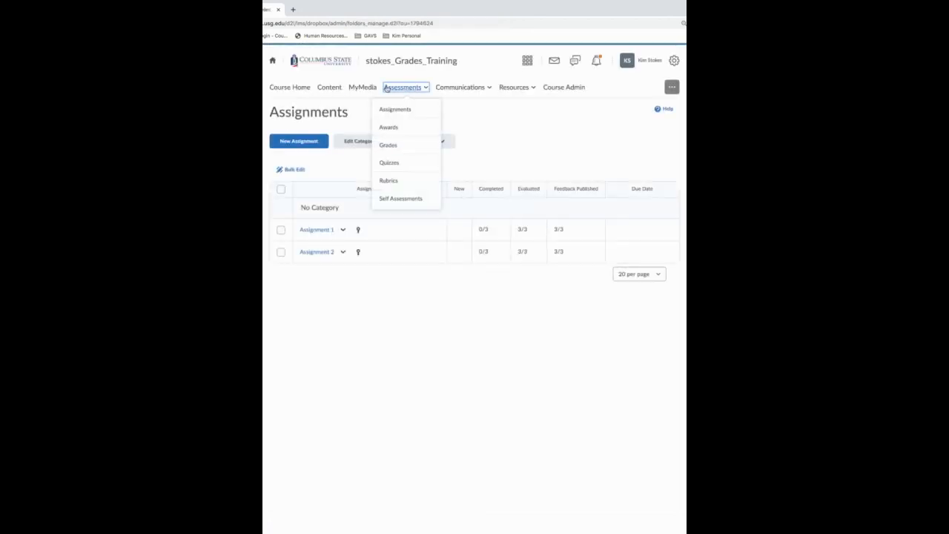
pyautogui.click(401, 148)
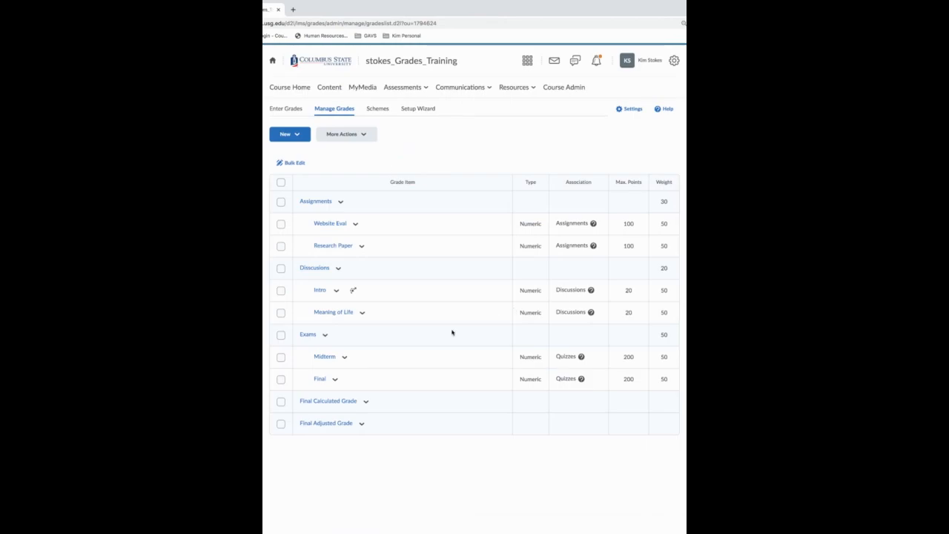
pyautogui.click(287, 109)
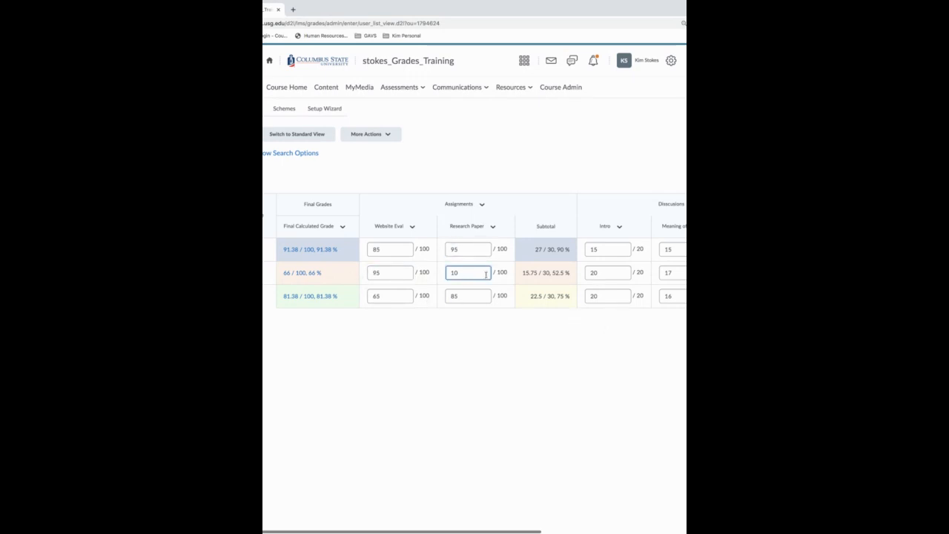
pyautogui.click(463, 272)
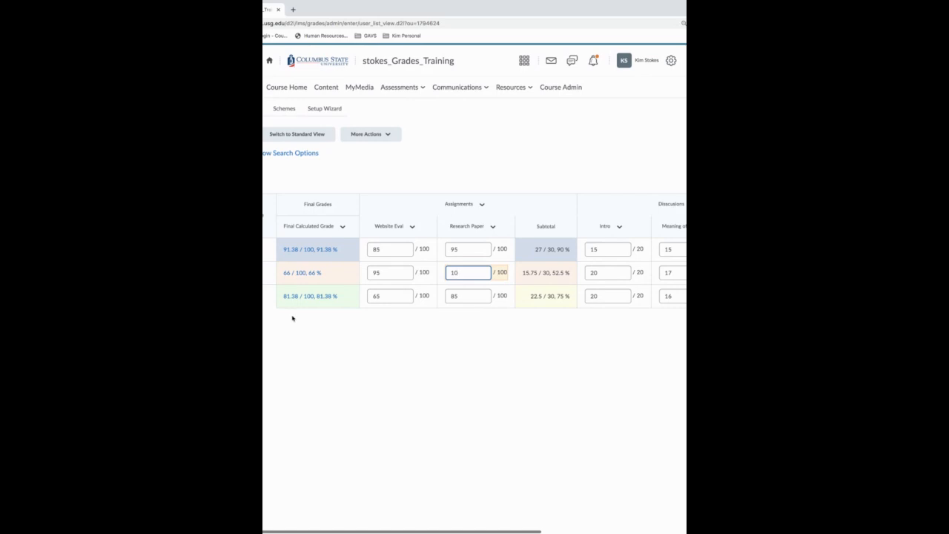
pyautogui.click(314, 230)
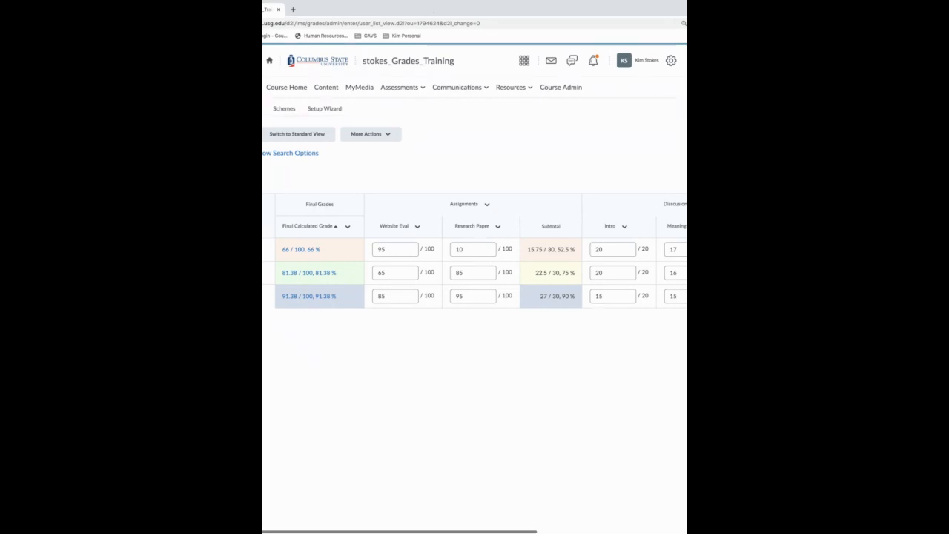
pyautogui.hscroll(1, 474, 296)
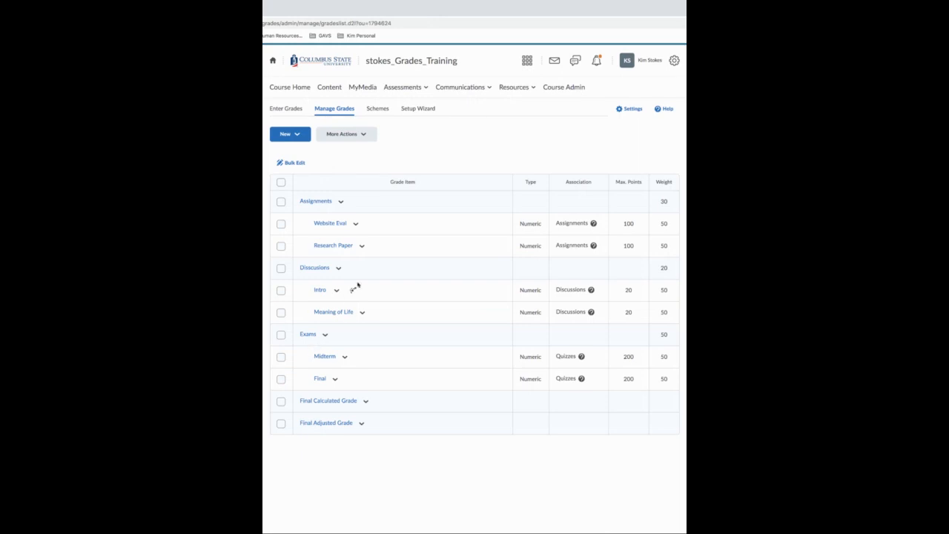
# Edit the Exams category to distribute weight evenly across all items and drop 1 lowest non-bonus item per user, and save it
pyautogui.click(325, 335)
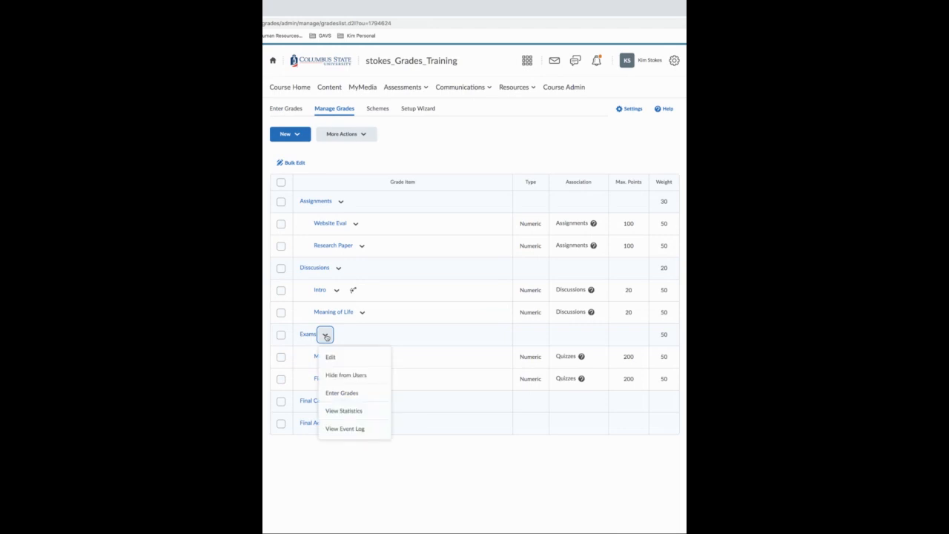
pyautogui.click(329, 357)
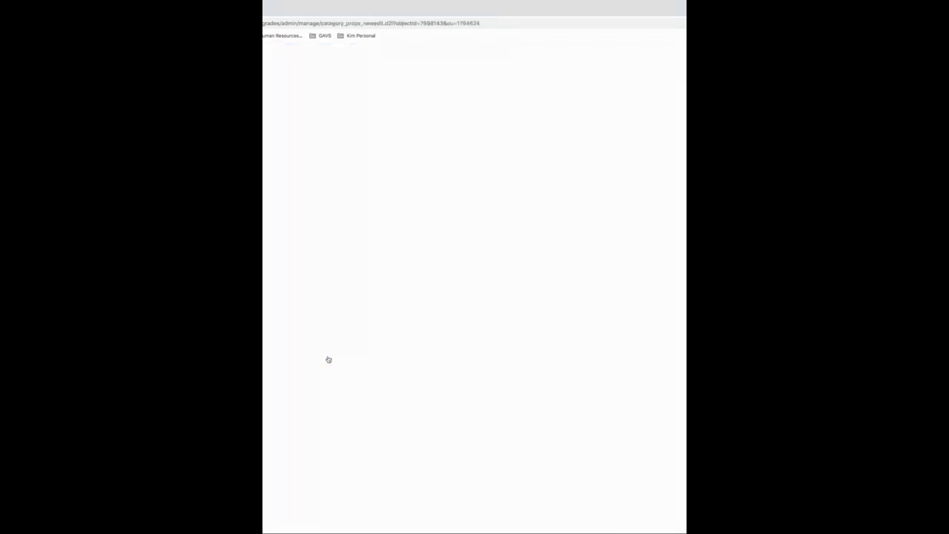
pyautogui.scroll(-5, 480, 310)
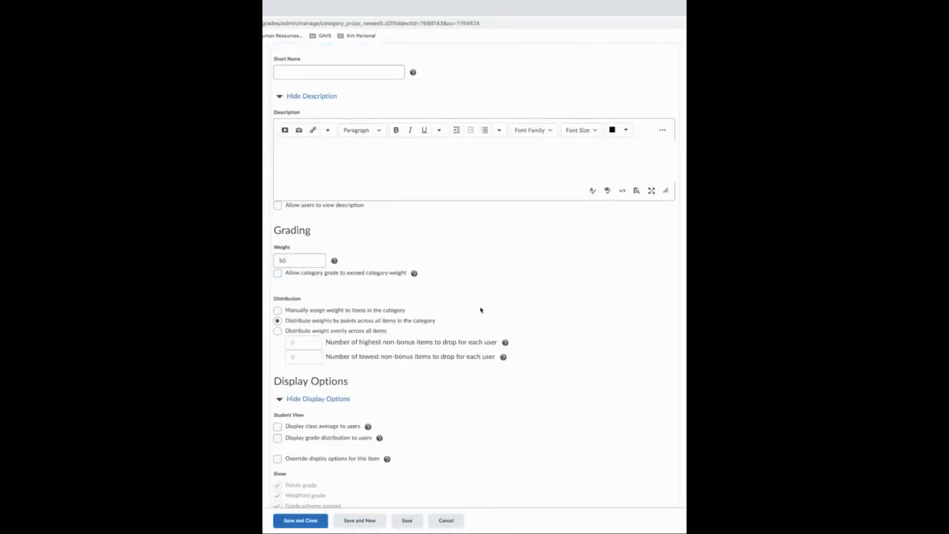
pyautogui.click(277, 331)
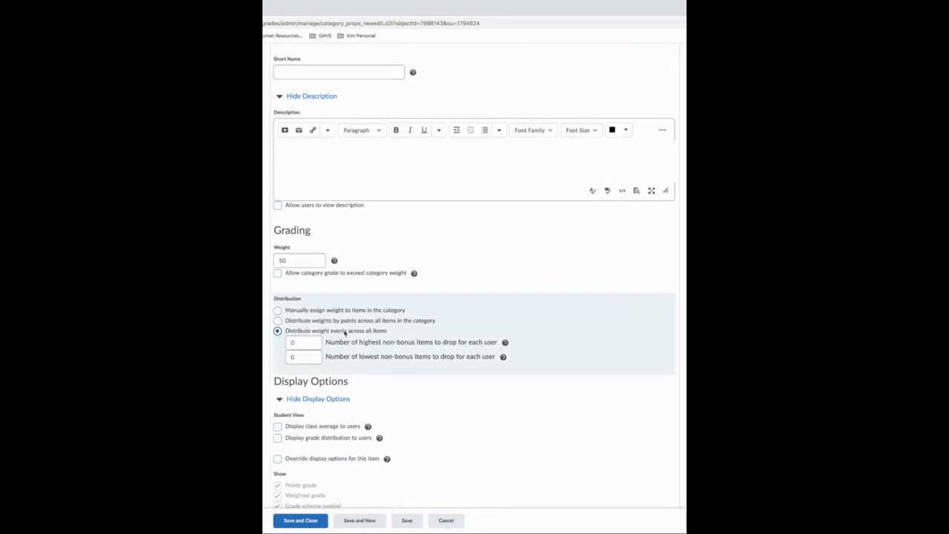
pyautogui.click(296, 358)
pyautogui.write('1')
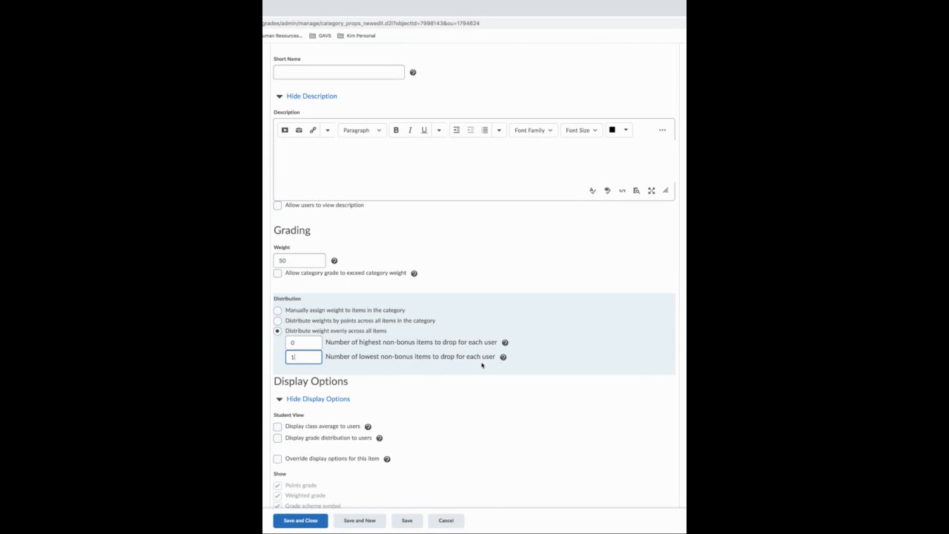
pyautogui.click(300, 522)
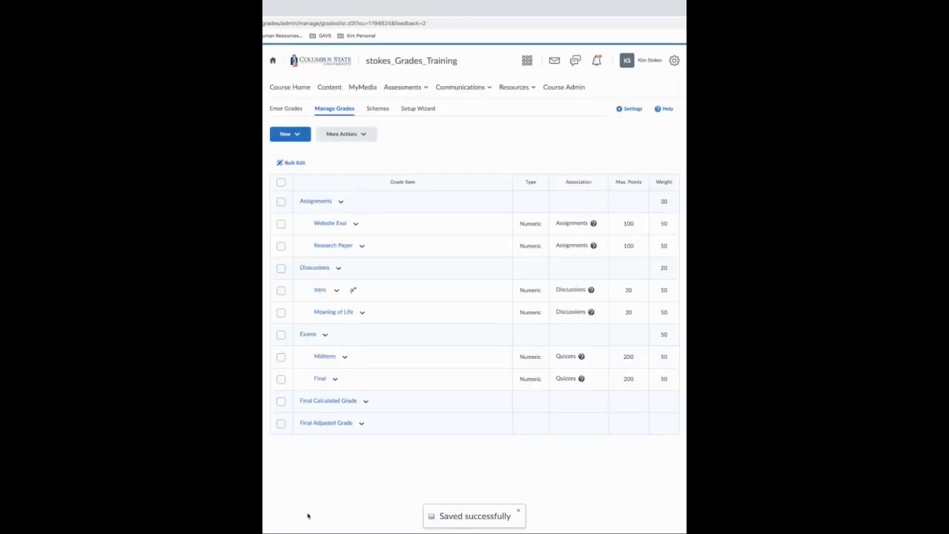
# Open the Enter Grades spreadsheet and review the final grades and the Midterm and Final exam columns
pyautogui.click(285, 110)
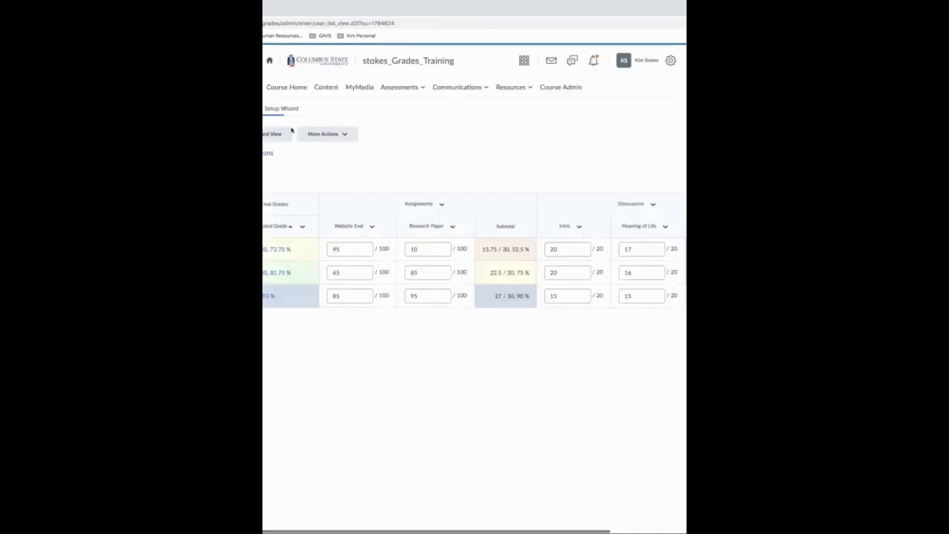
pyautogui.hscroll(10, 391, 364)
pyautogui.hscroll(-1, 392, 364)
pyautogui.hscroll(5, 392, 364)
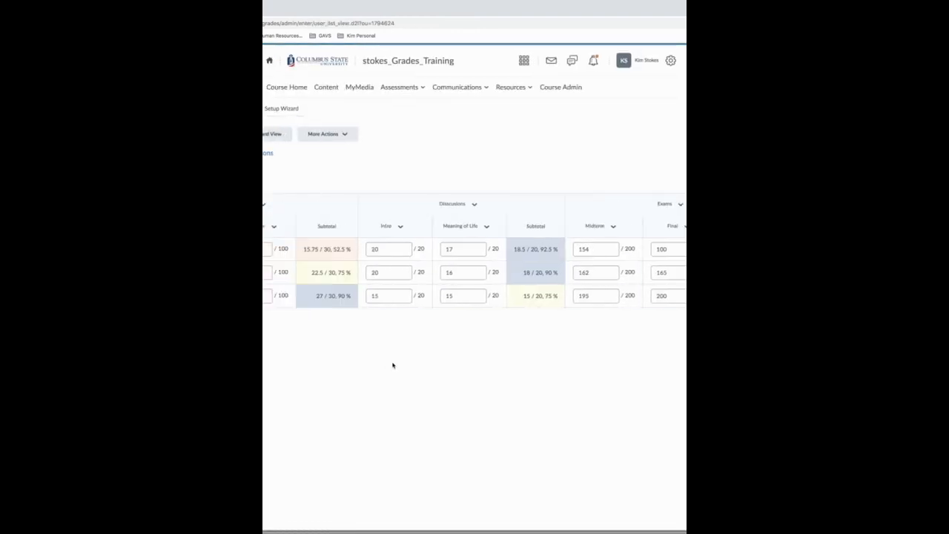
pyautogui.hscroll(-15, 371, 341)
# Switch the grade book to Standard View and check which exam grades are dropped for each student
pyautogui.click(265, 139)
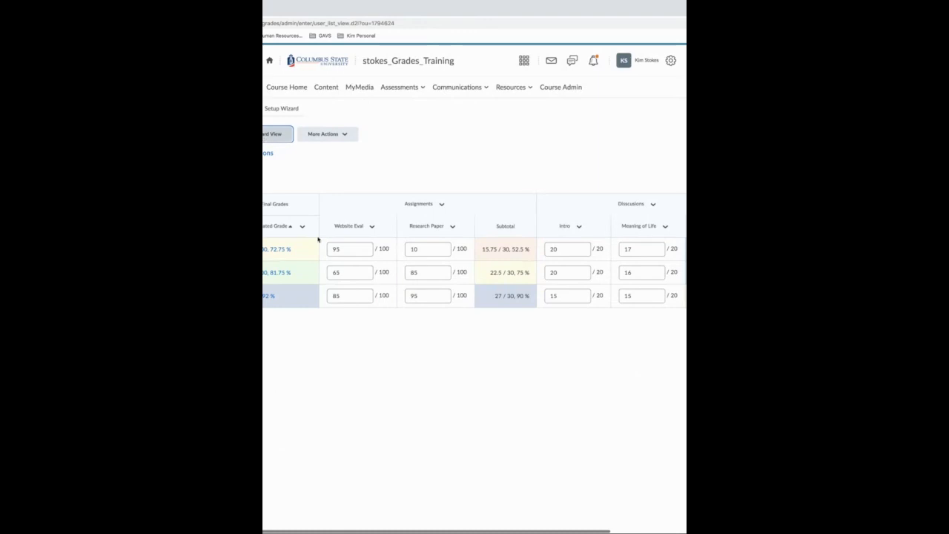
pyautogui.hscroll(5, 274, 423)
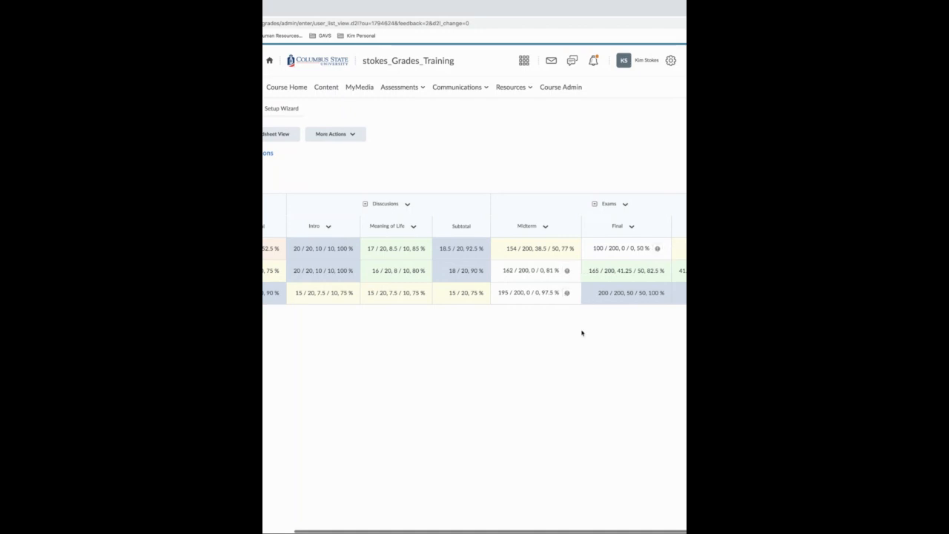
pyautogui.hscroll(-1, 579, 332)
pyautogui.hscroll(-6, 579, 332)
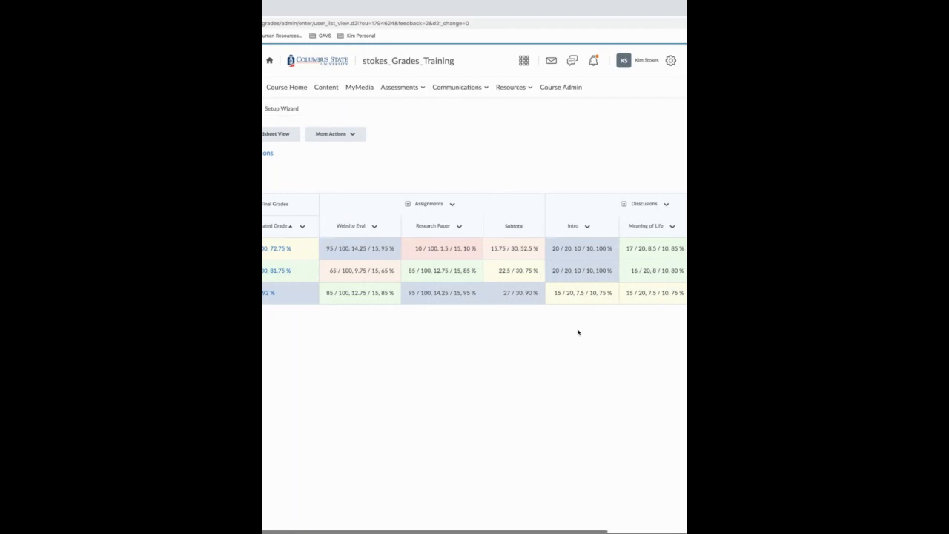
# Return the grade book to Spreadsheet View and look across the assignment, discussion and exam columns
pyautogui.click(266, 135)
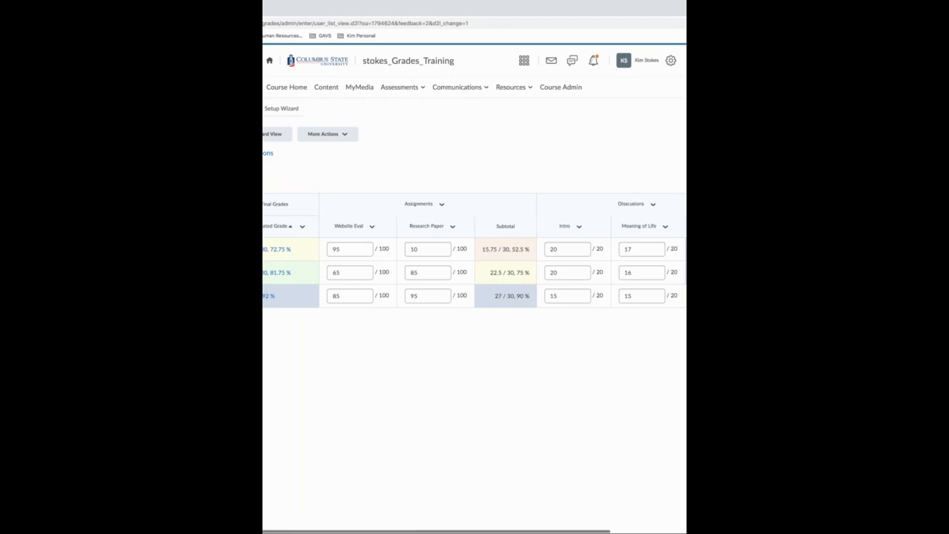
pyautogui.hscroll(5, 430, 167)
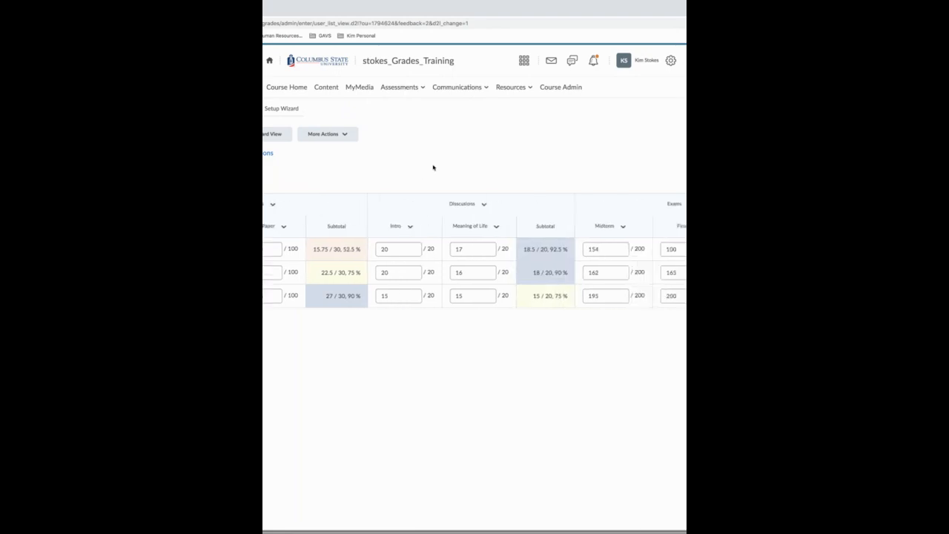
pyautogui.hscroll(-5, 430, 168)
pyautogui.hscroll(1, 427, 168)
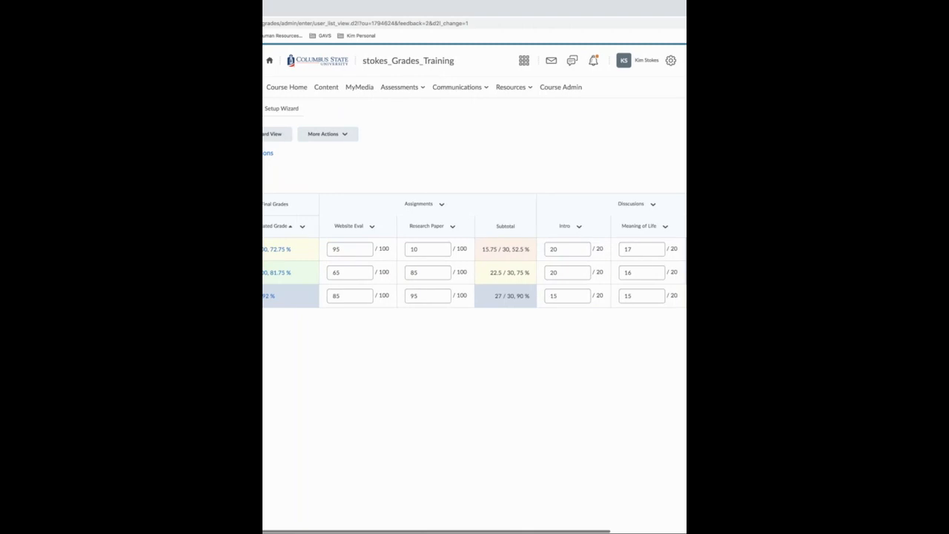